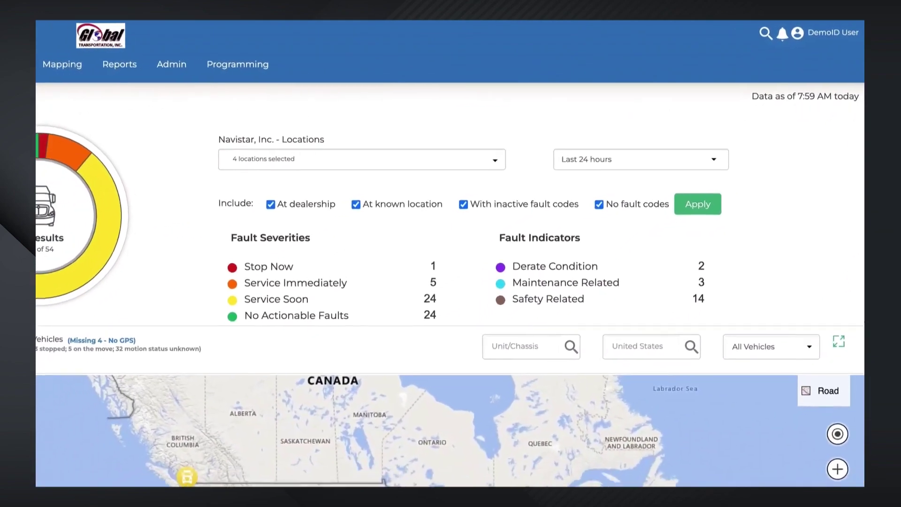
# Open the app launcher to list connected apps such as Parts Information, Education and Service Partner.
pyautogui.click(49, 32)
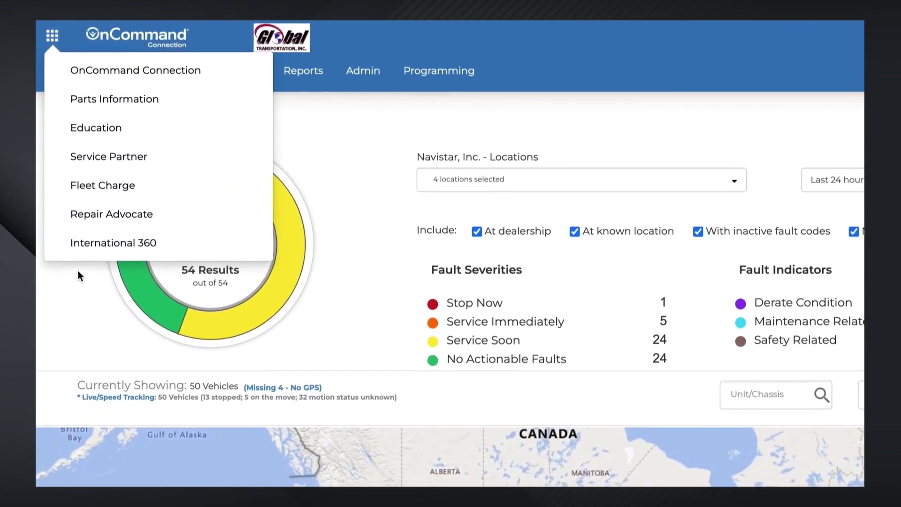
# Dismiss the app list to return to the fleet Dashboard, then view the Admin menu options.
pyautogui.click(75, 277)
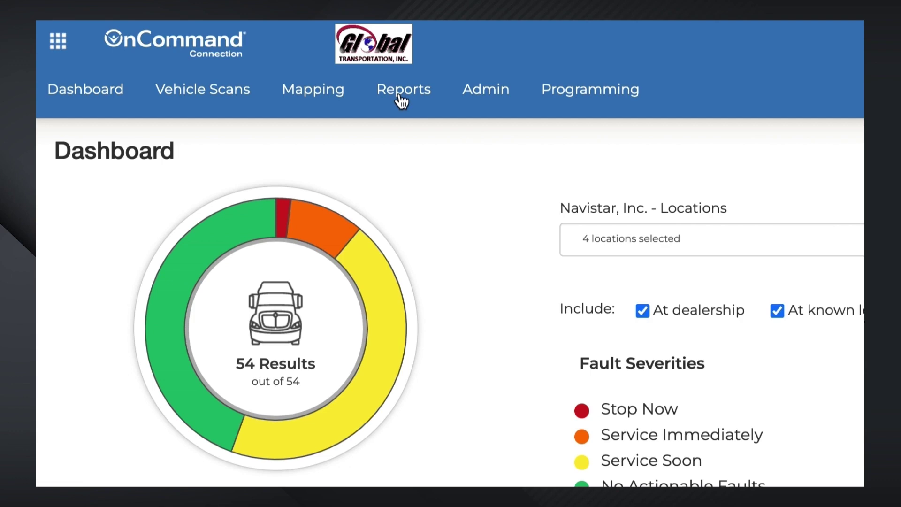
pyautogui.click(499, 95)
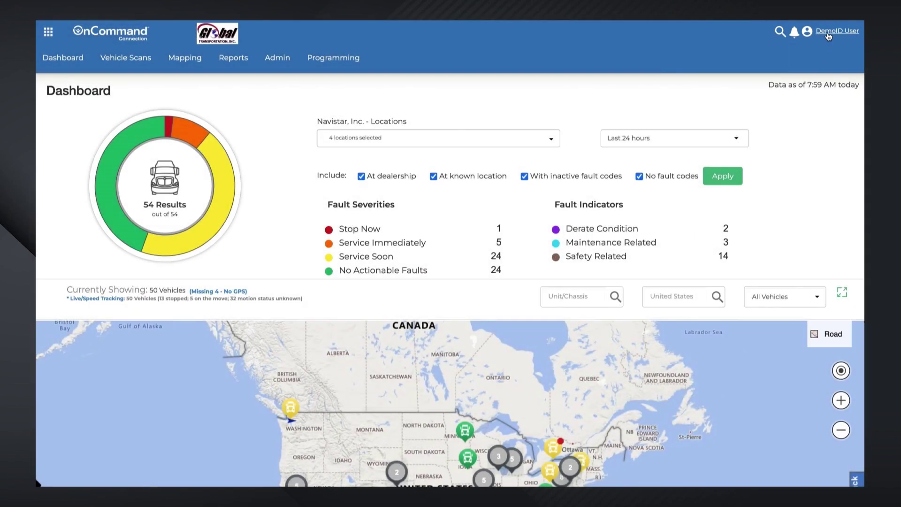
pyautogui.click(828, 36)
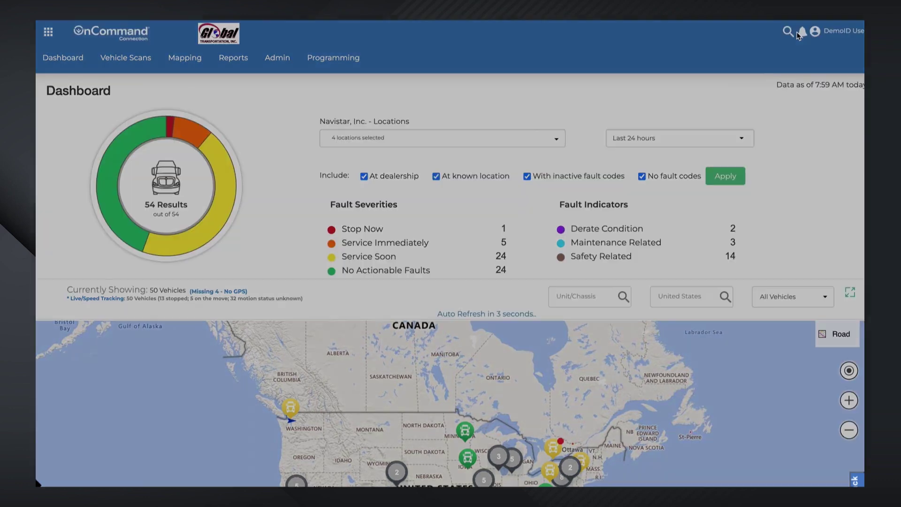
pyautogui.click(799, 35)
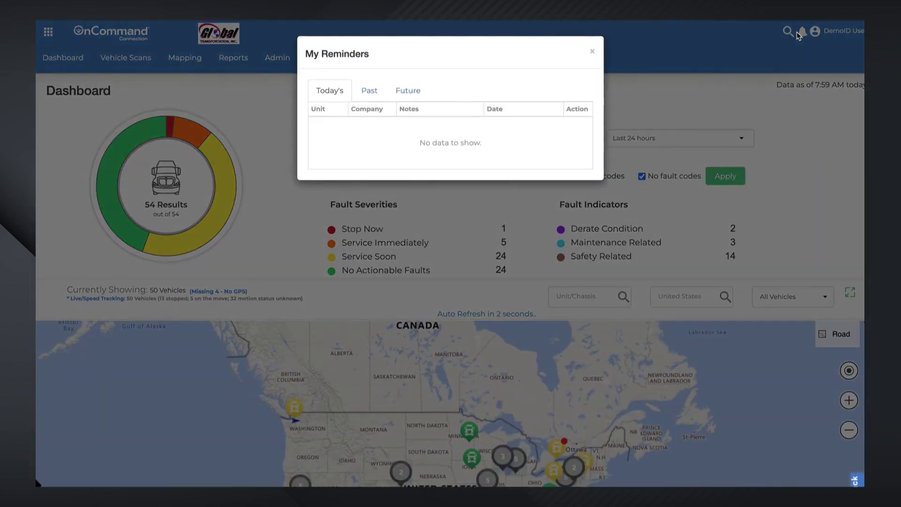
pyautogui.click(371, 91)
pyautogui.click(405, 92)
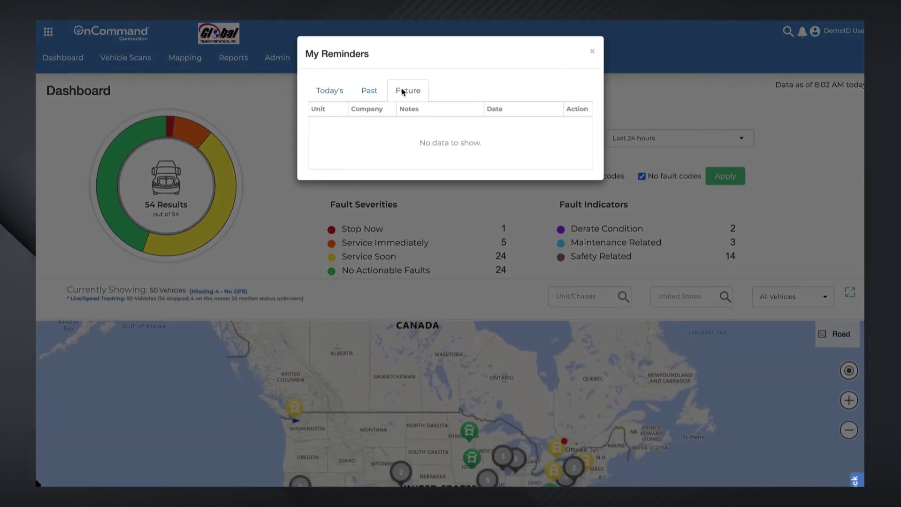
pyautogui.click(335, 91)
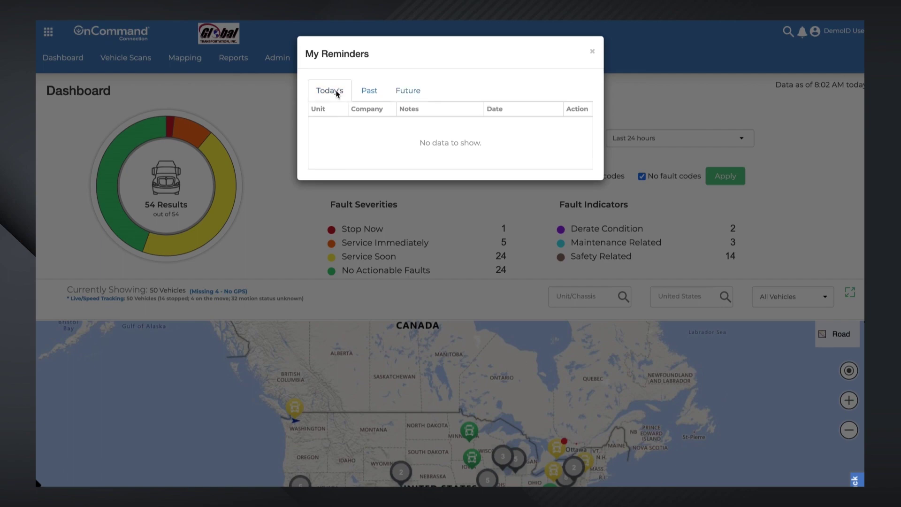
pyautogui.click(592, 54)
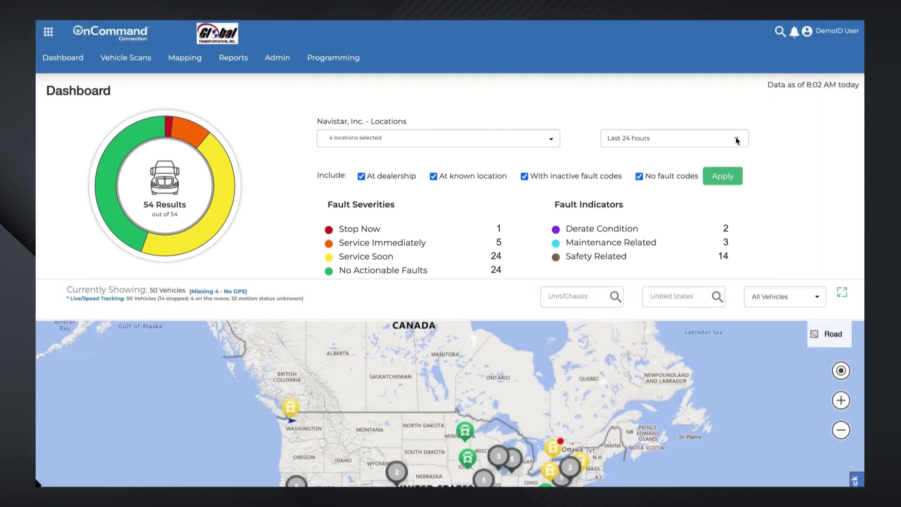
pyautogui.click(737, 139)
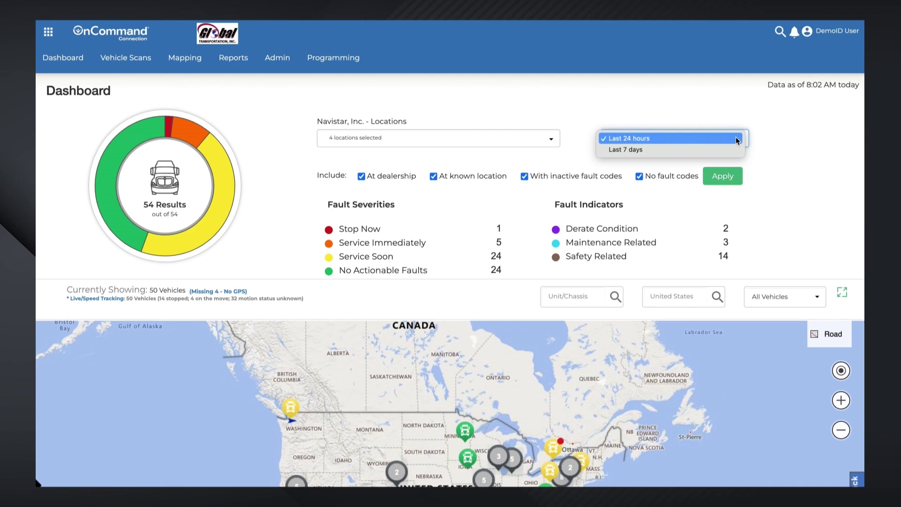
pyautogui.click(773, 134)
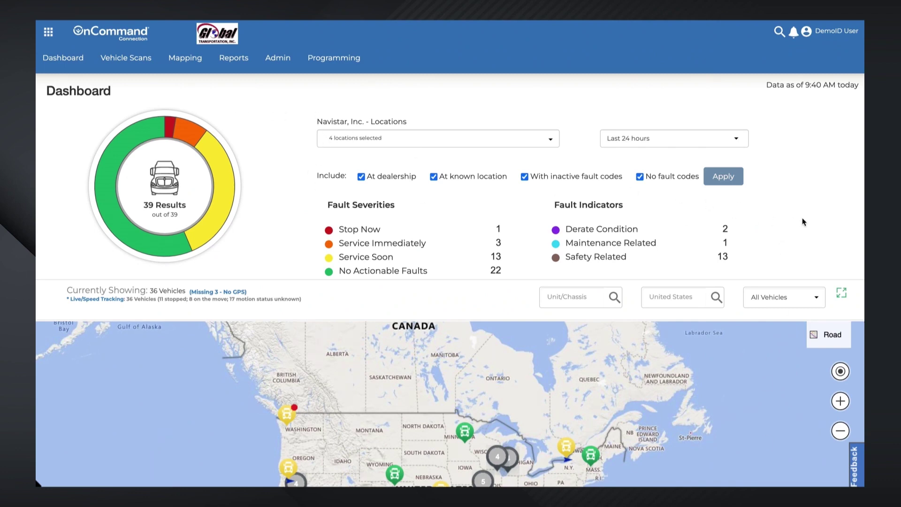
pyautogui.moveTo(170, 122)
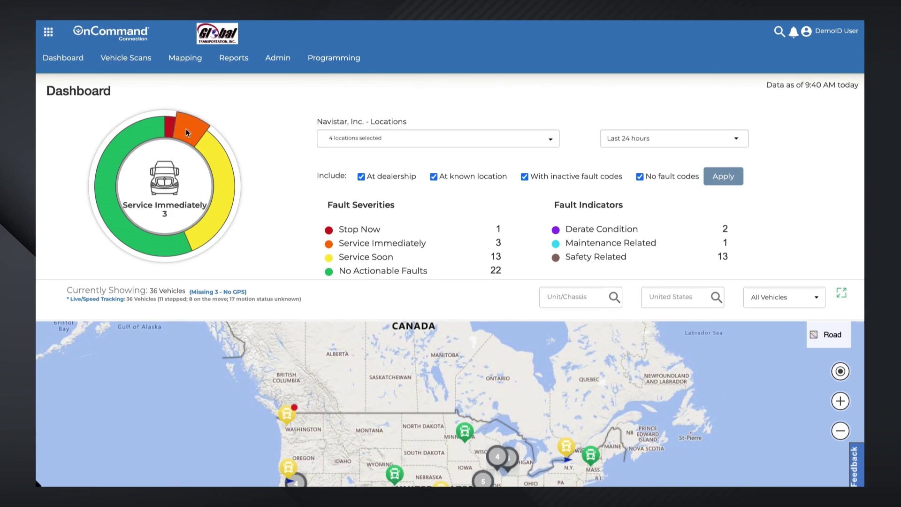
pyautogui.moveTo(227, 165)
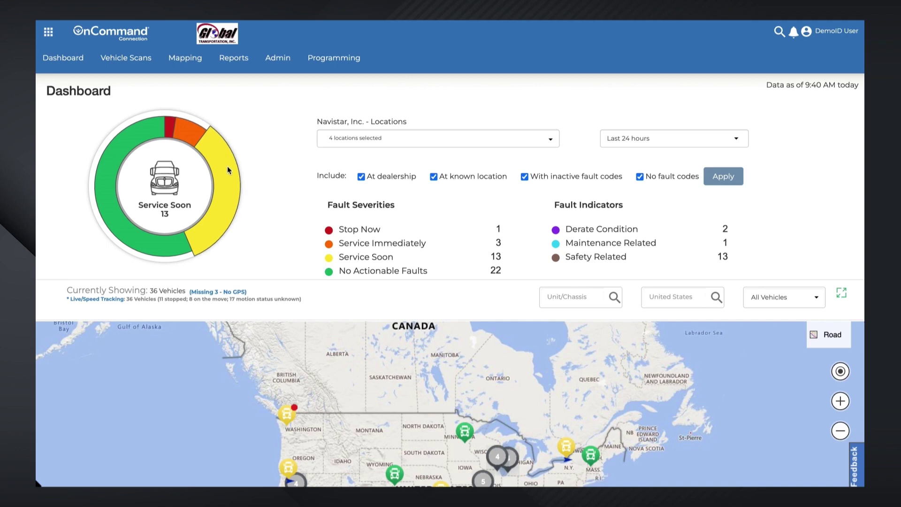
pyautogui.moveTo(173, 253)
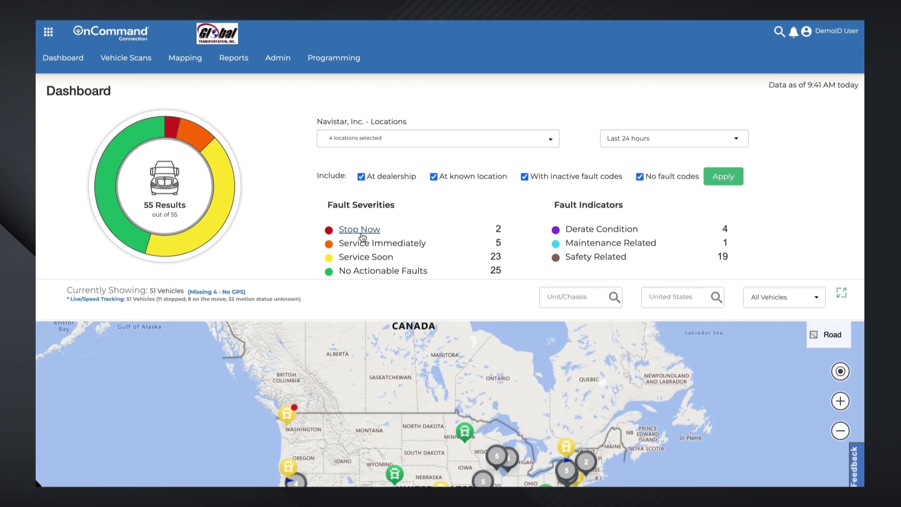
# Filter the map by Stop Now, Service Immediately, Service Soon, No Actionable Faults, Derate, Maintenance and Safety in turn.
pyautogui.click(362, 235)
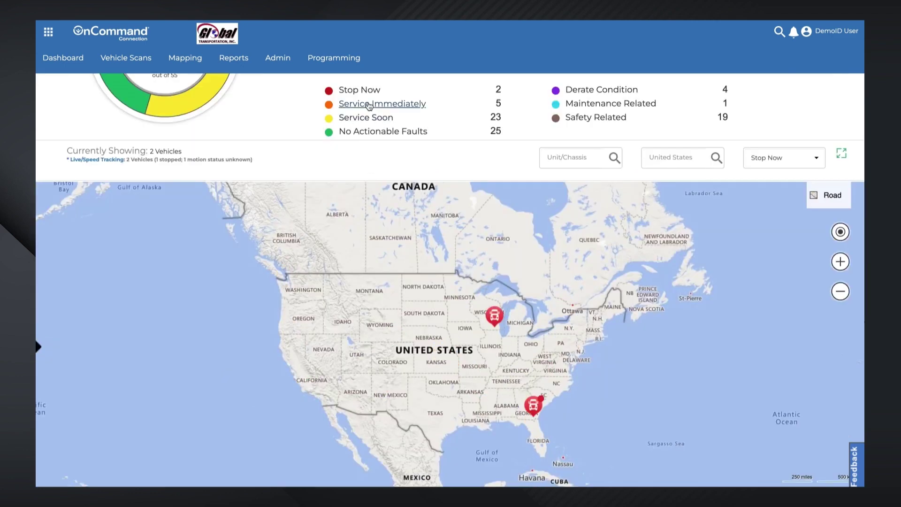
pyautogui.click(369, 105)
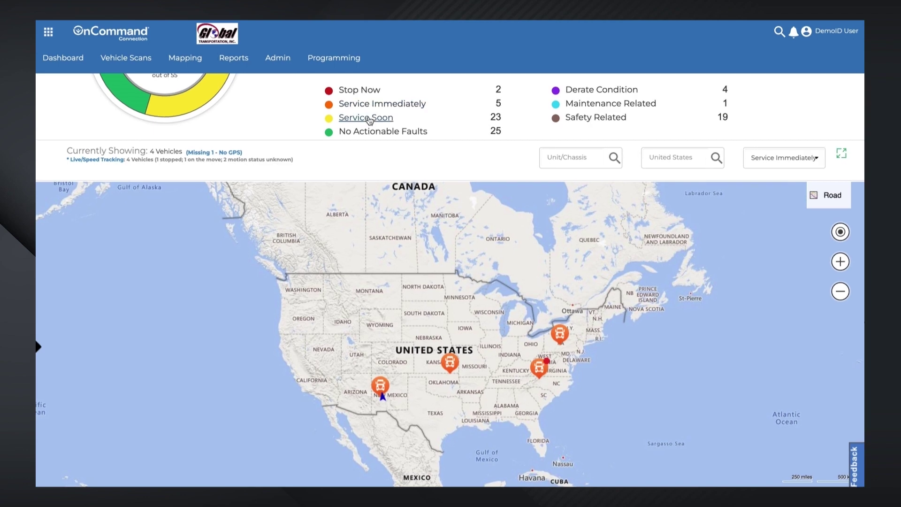
pyautogui.click(370, 120)
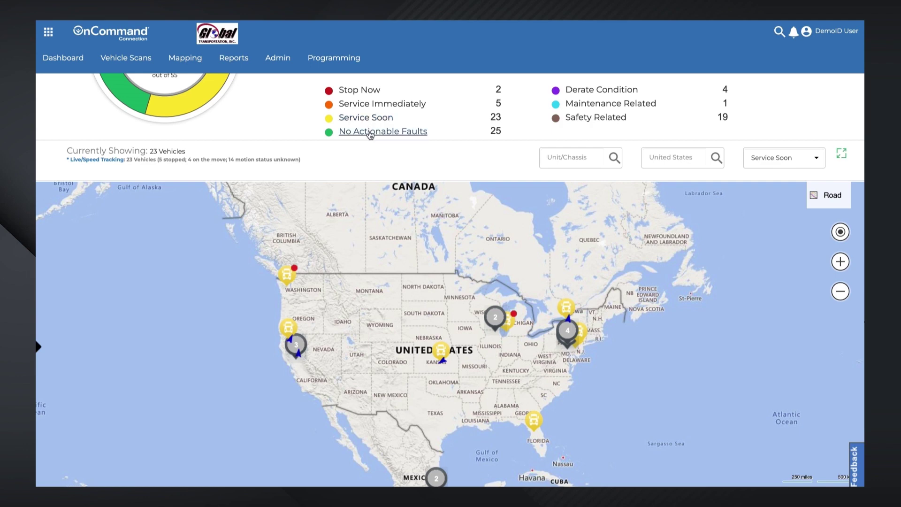
pyautogui.click(370, 132)
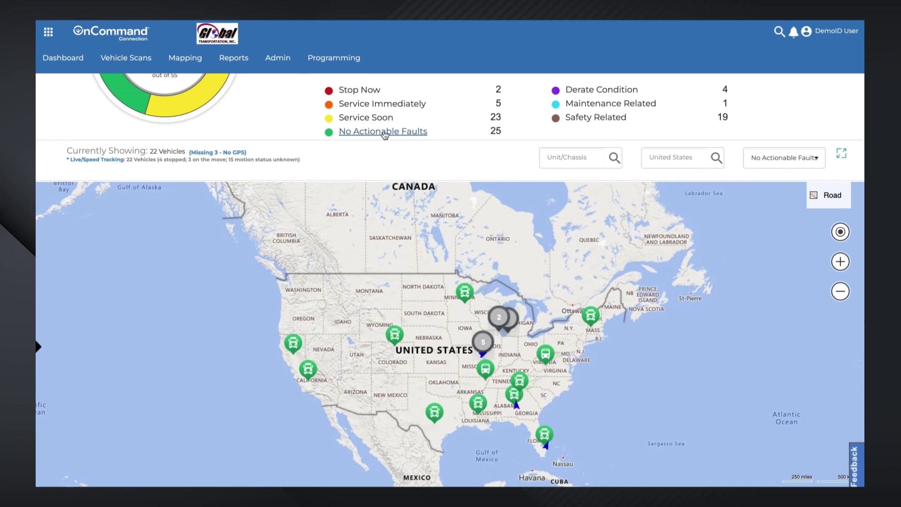
pyautogui.click(591, 91)
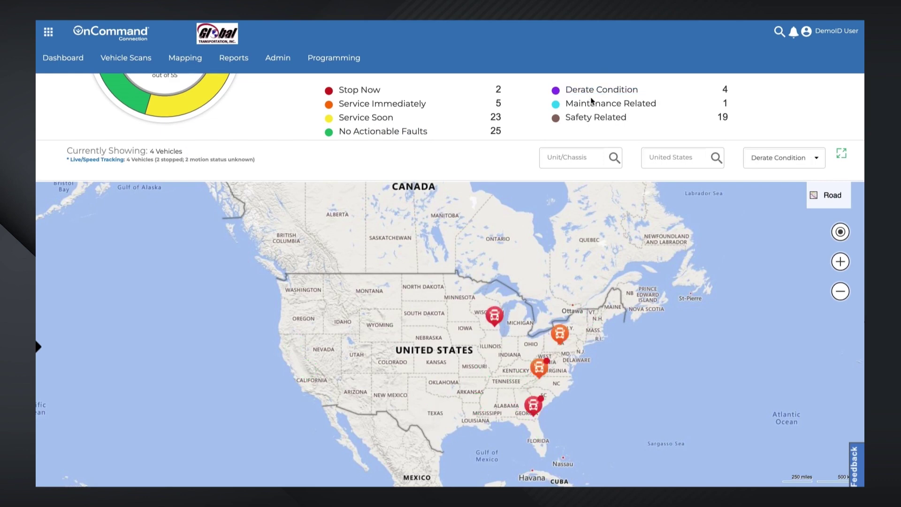
pyautogui.click(593, 105)
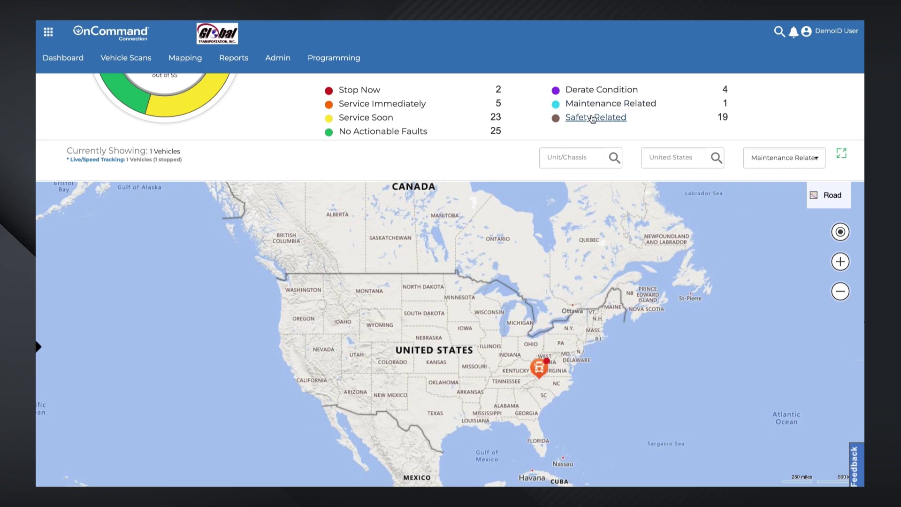
pyautogui.click(593, 118)
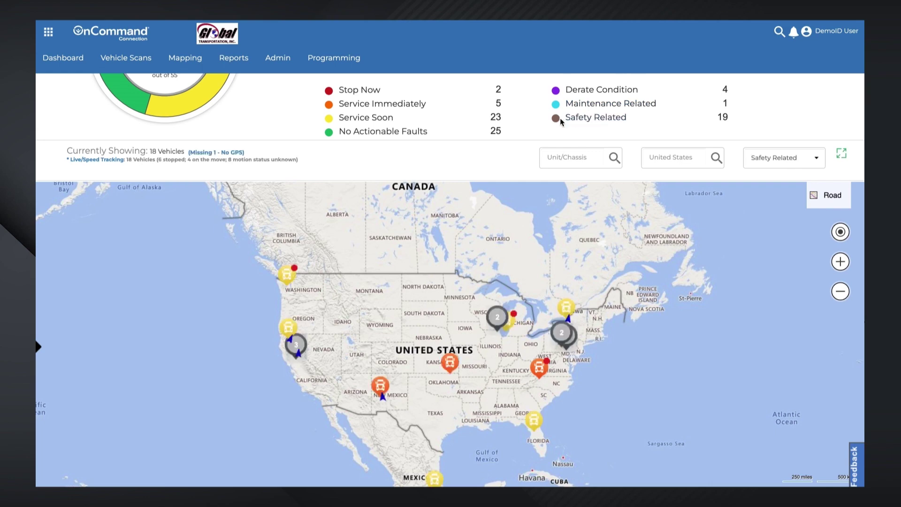
# Choose All Vehicles in the status filter dropdown so all 36 vehicles return to the map.
pyautogui.click(807, 161)
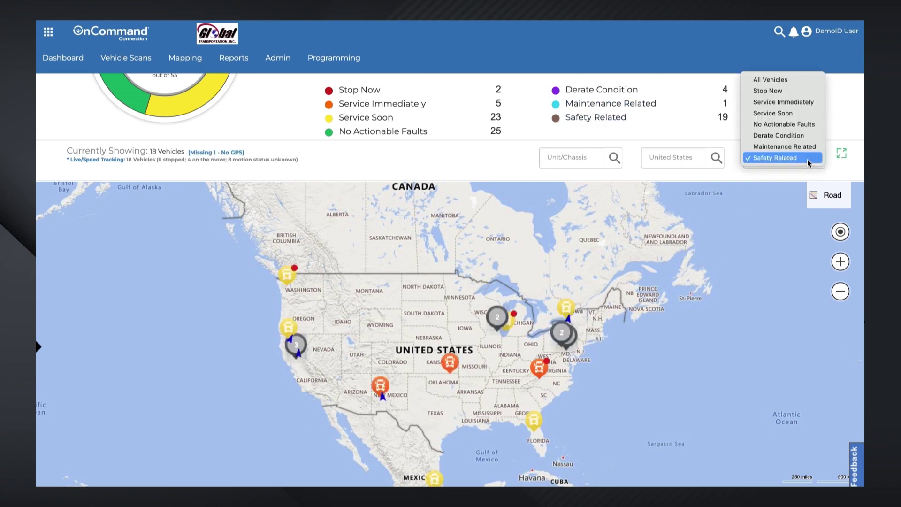
pyautogui.click(779, 80)
pyautogui.scroll(3, 732, 379)
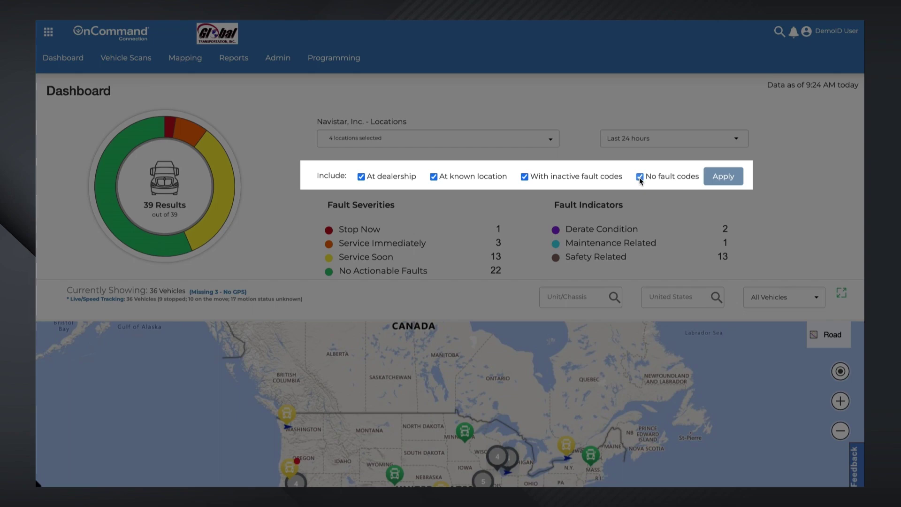
pyautogui.click(639, 176)
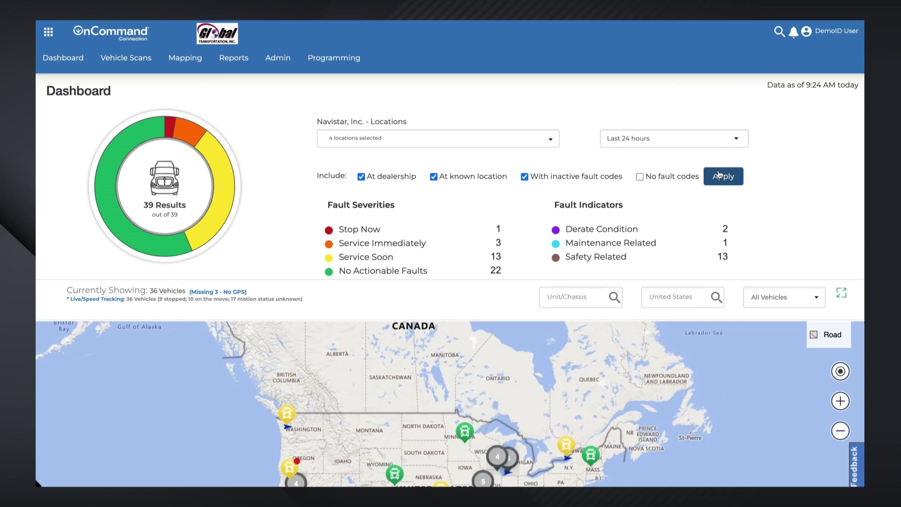
pyautogui.click(719, 176)
pyautogui.scroll(-3, 806, 229)
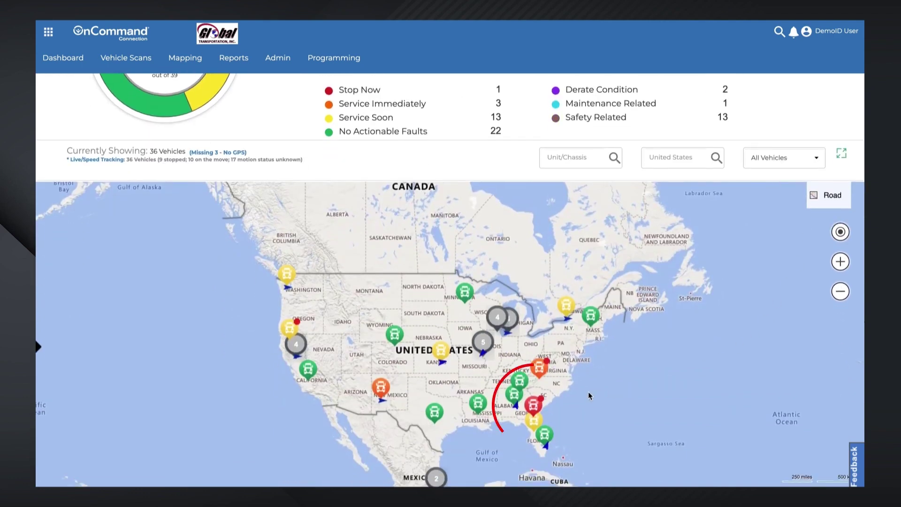
pyautogui.click(543, 402)
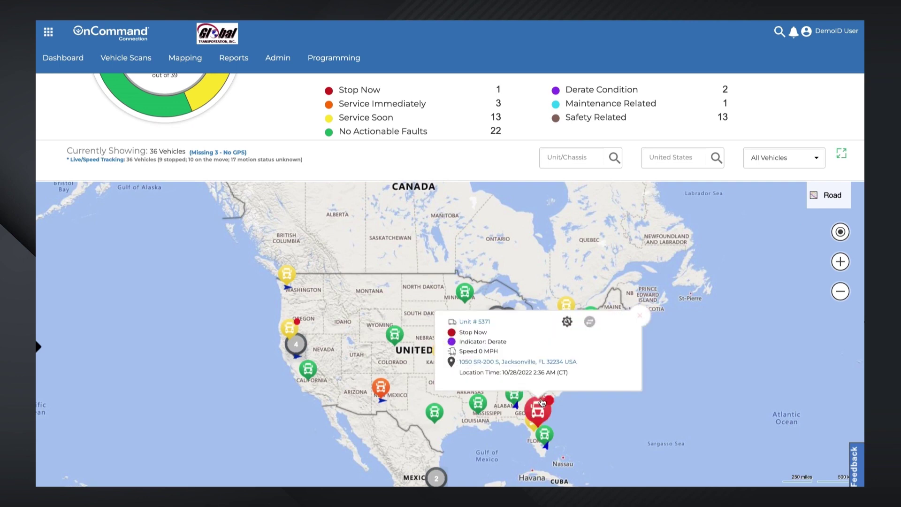
pyautogui.click(641, 318)
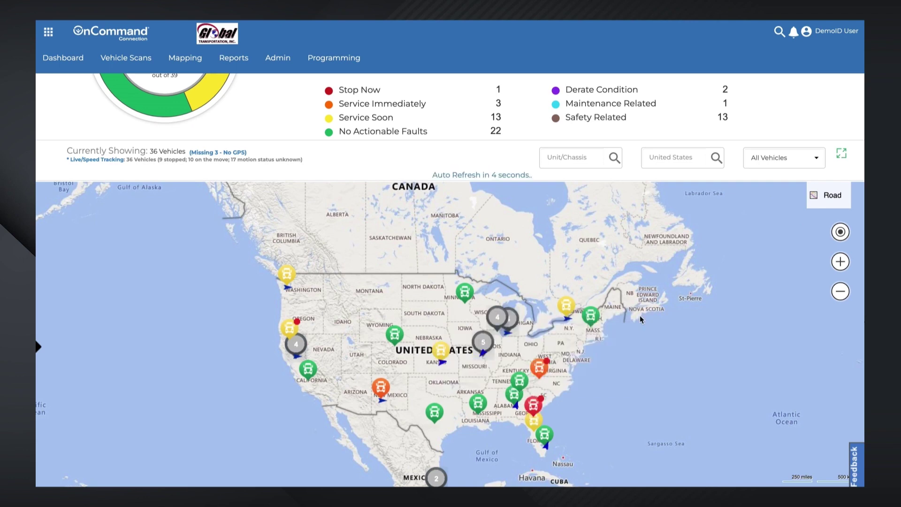
pyautogui.click(440, 353)
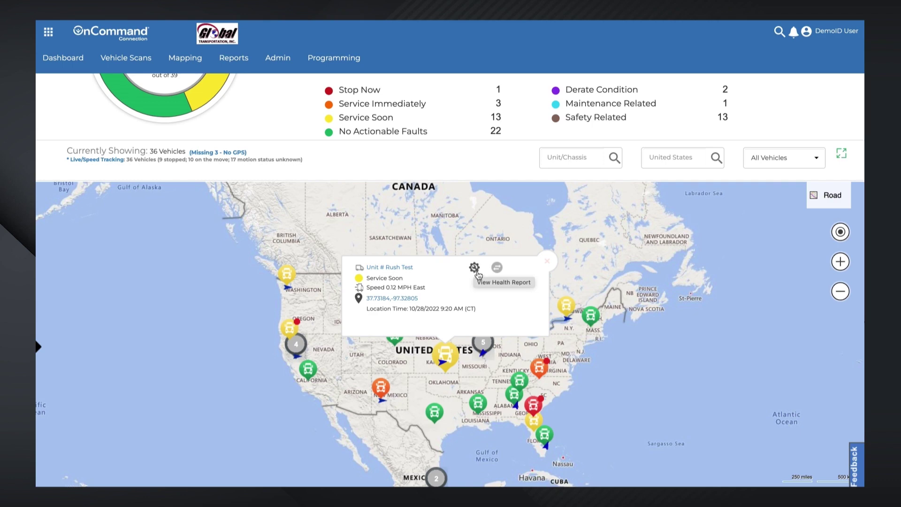
pyautogui.click(497, 270)
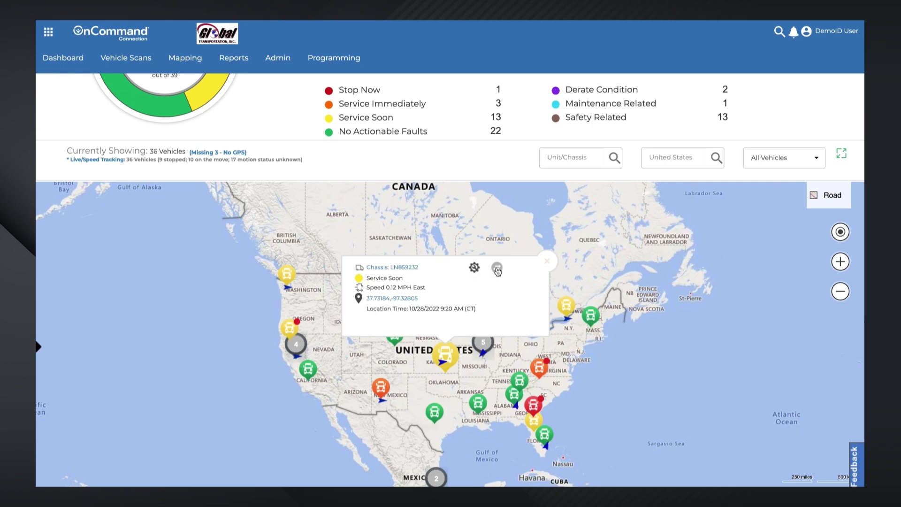
pyautogui.click(497, 269)
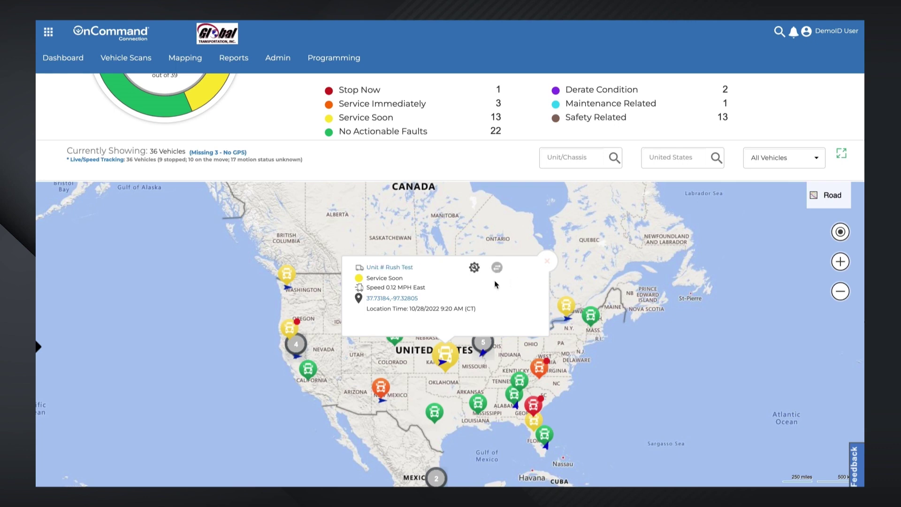
pyautogui.click(407, 273)
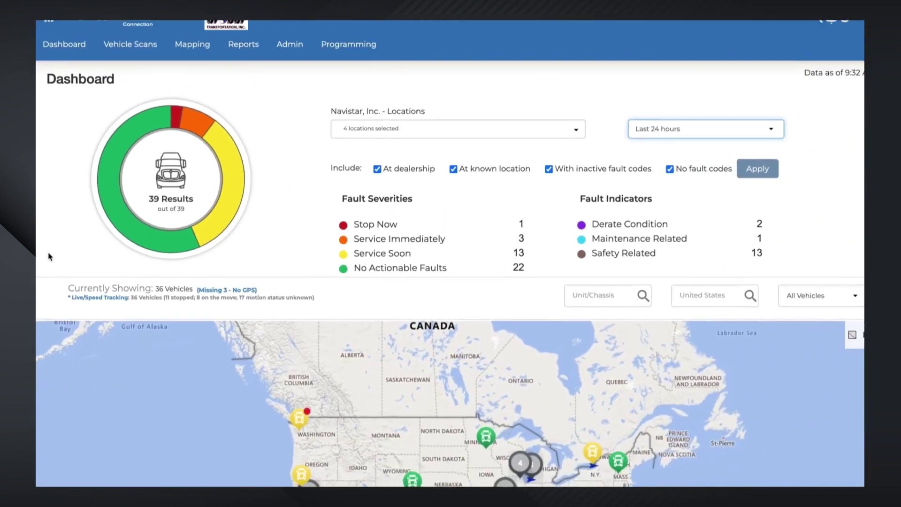
# Show the newest-first vehicle list beside the fleet map and scroll through it.
pyautogui.scroll(-1, 49, 260)
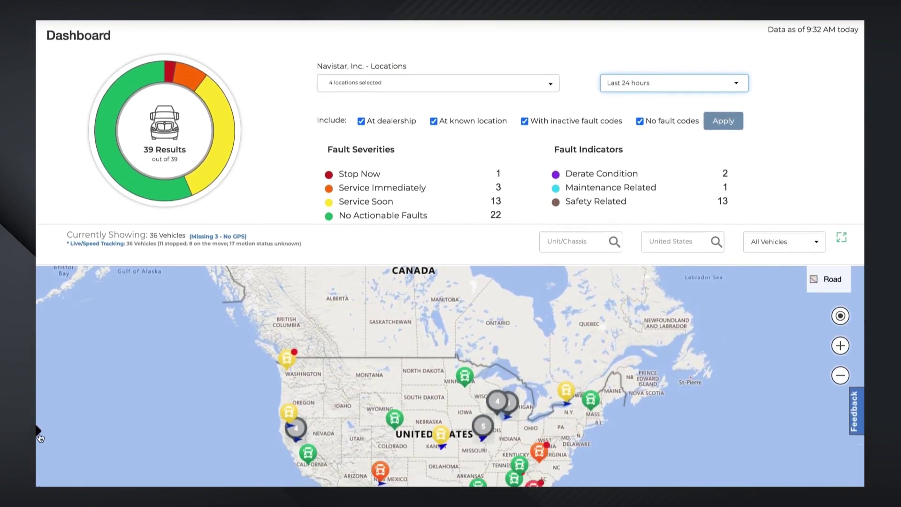
pyautogui.click(38, 432)
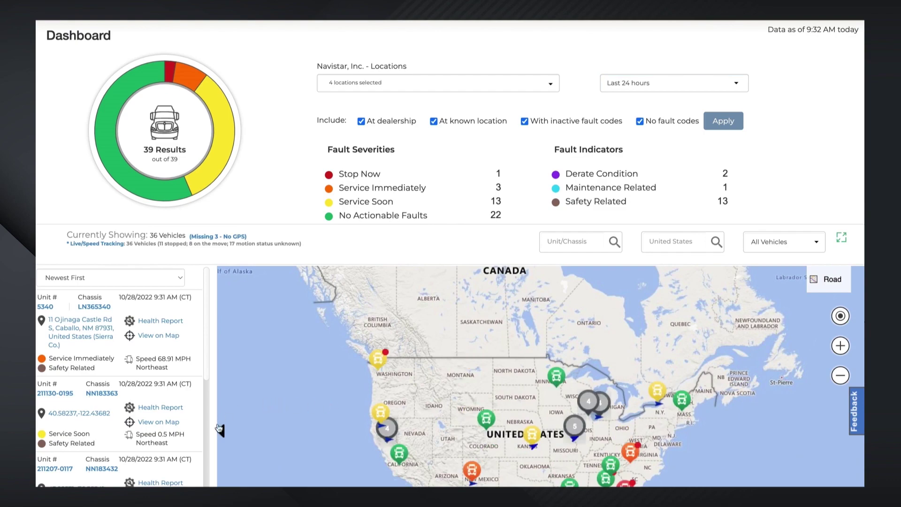
pyautogui.scroll(-3, 235, 422)
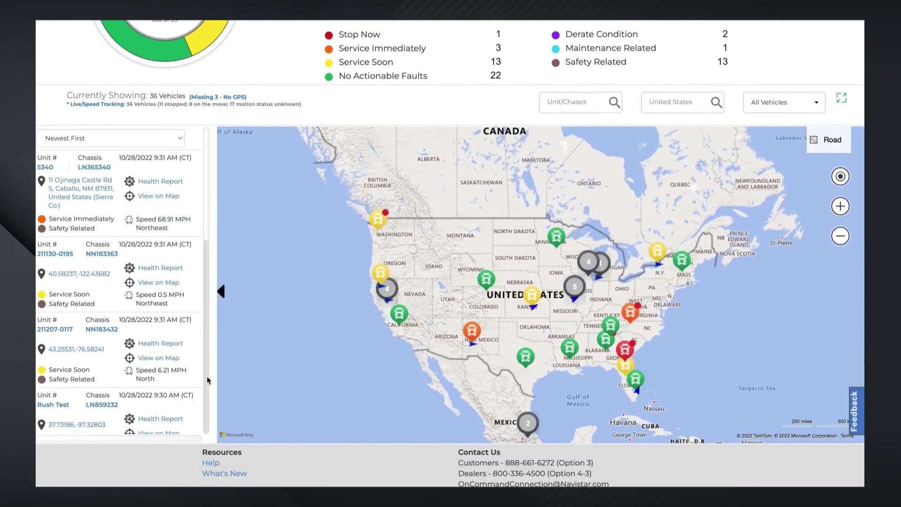
pyautogui.scroll(-5, 208, 380)
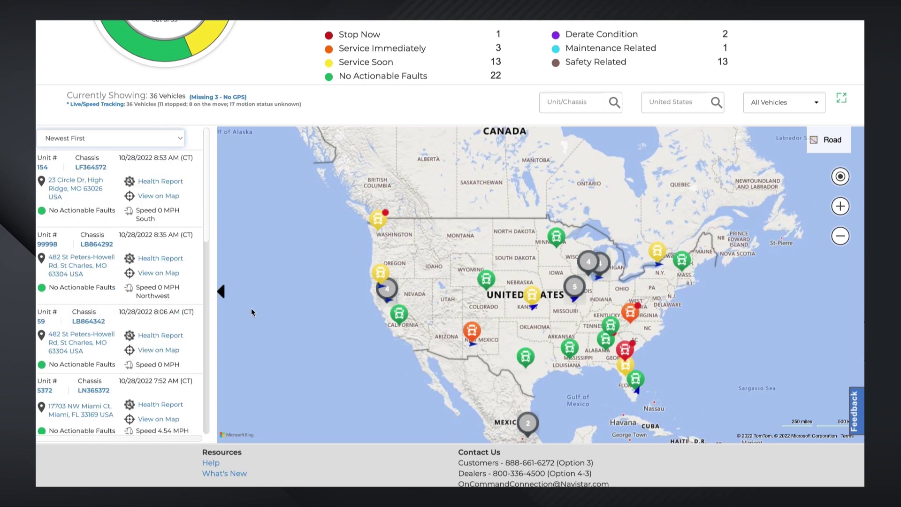
# Try the Aerial and Bird's eye map styles, then return the map to Road.
pyautogui.click(829, 141)
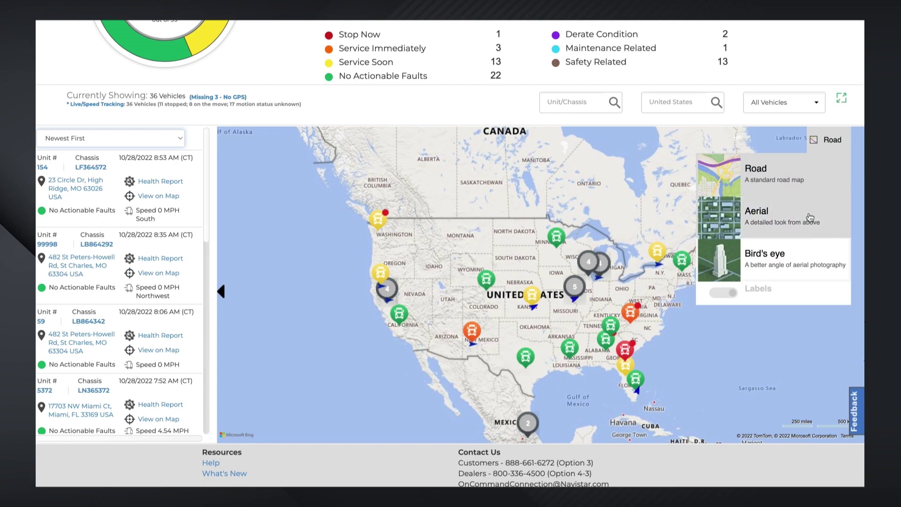
pyautogui.click(784, 216)
pyautogui.click(803, 257)
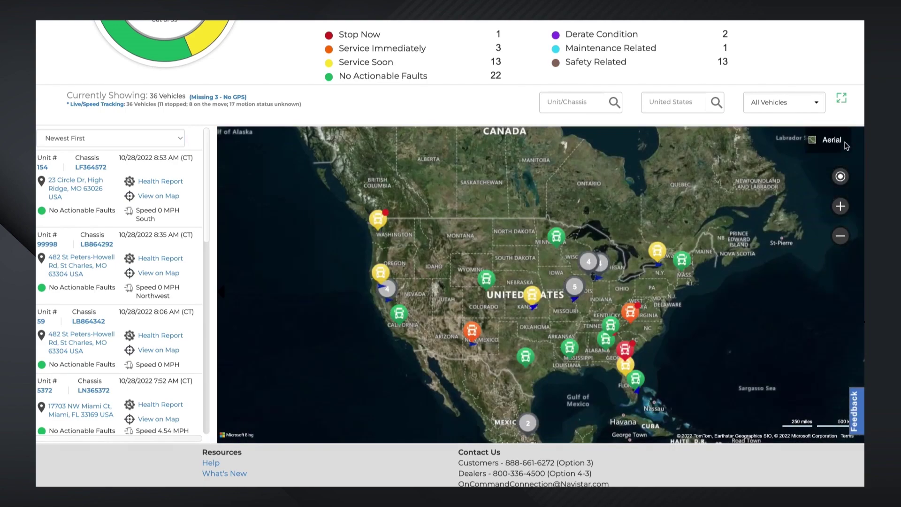
pyautogui.click(838, 141)
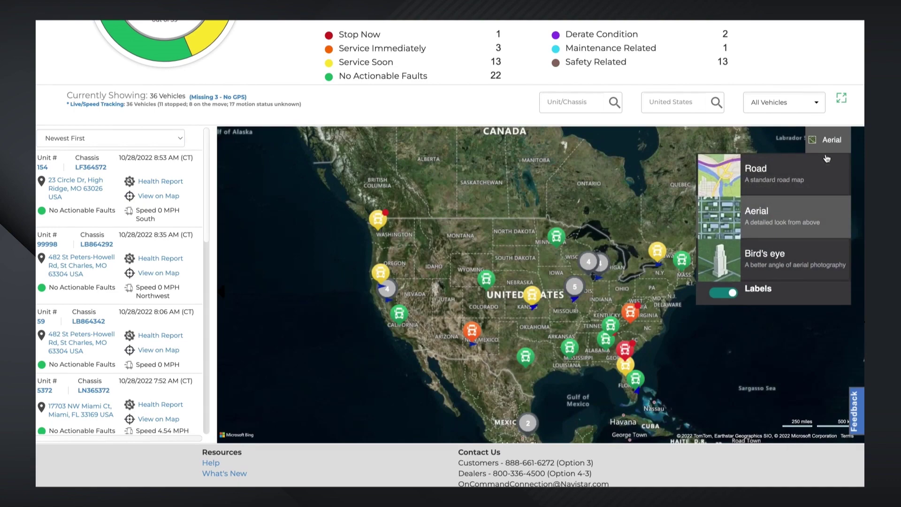
pyautogui.click(813, 180)
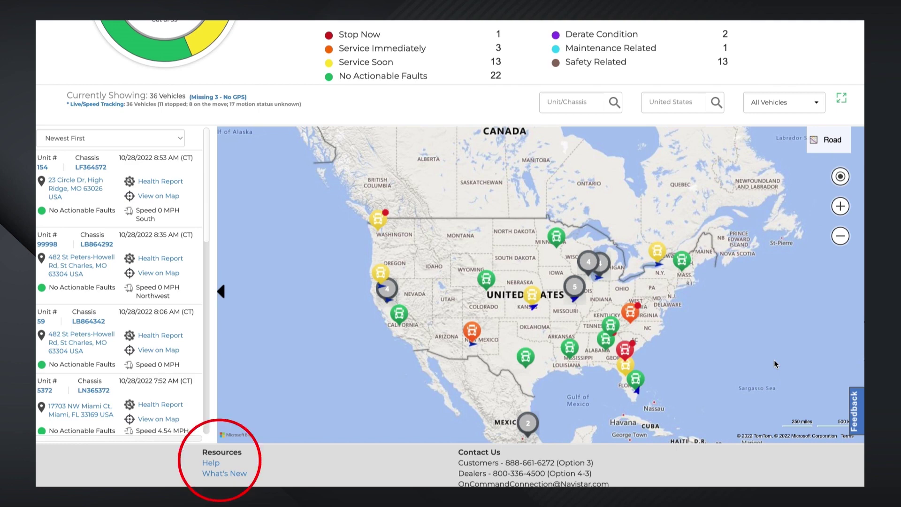
# Open the Release Sept 21, 2022 notes PDF from the footer's What's New page.
pyautogui.click(211, 464)
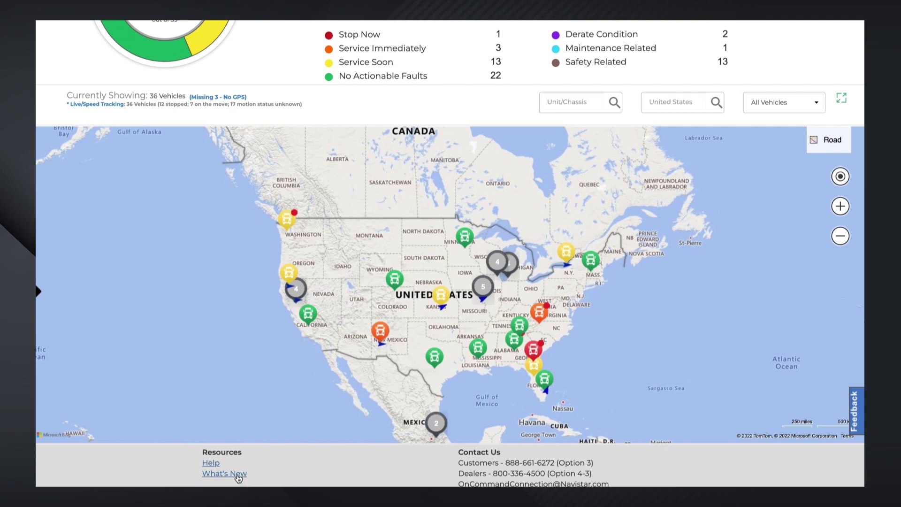
pyautogui.click(238, 477)
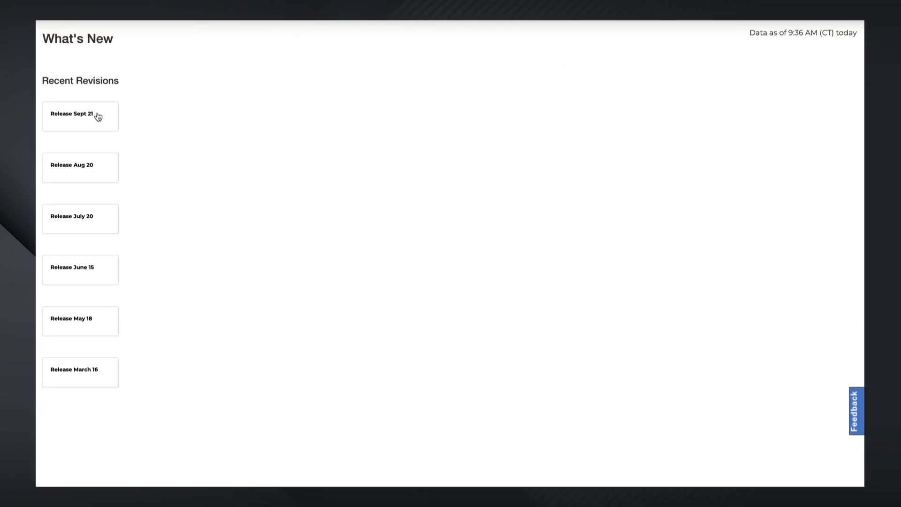
pyautogui.click(98, 116)
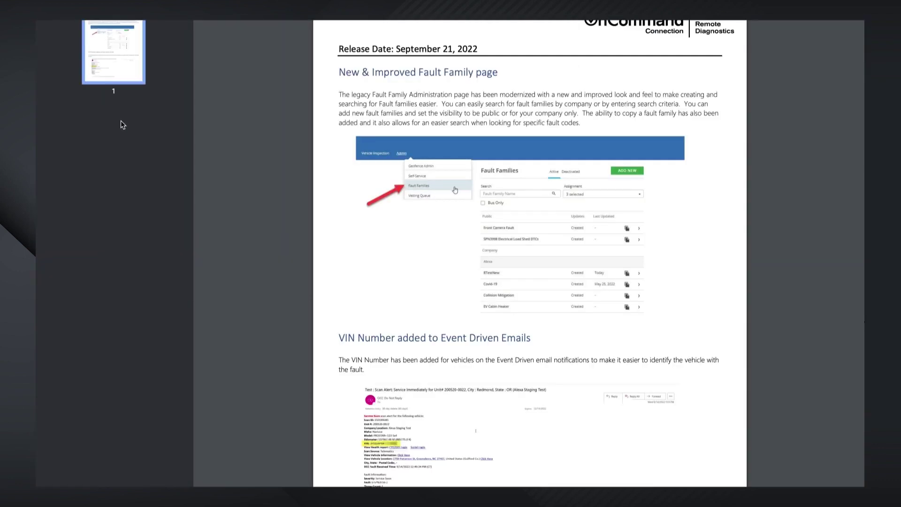